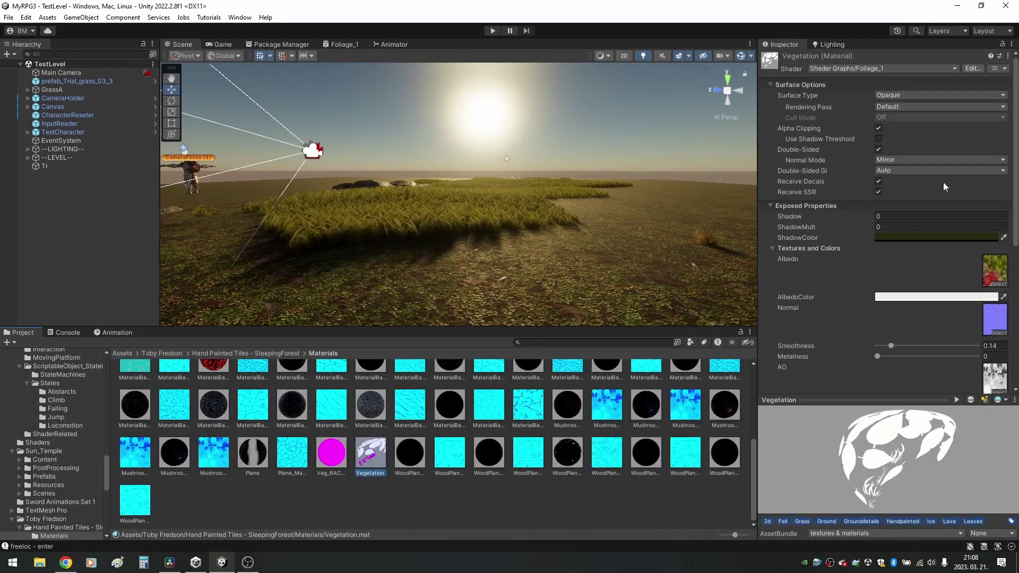
- Open the Painted Tiles - Sleeping Forest page from the publisher's asset grid and orbit its mushroom preview
{"action": "scroll", "coordinate": [943, 182], "scroll_direction": "down", "scroll_amount": 5}
{"action": "scroll", "coordinate": [896, 197], "scroll_direction": "down", "scroll_amount": 5}
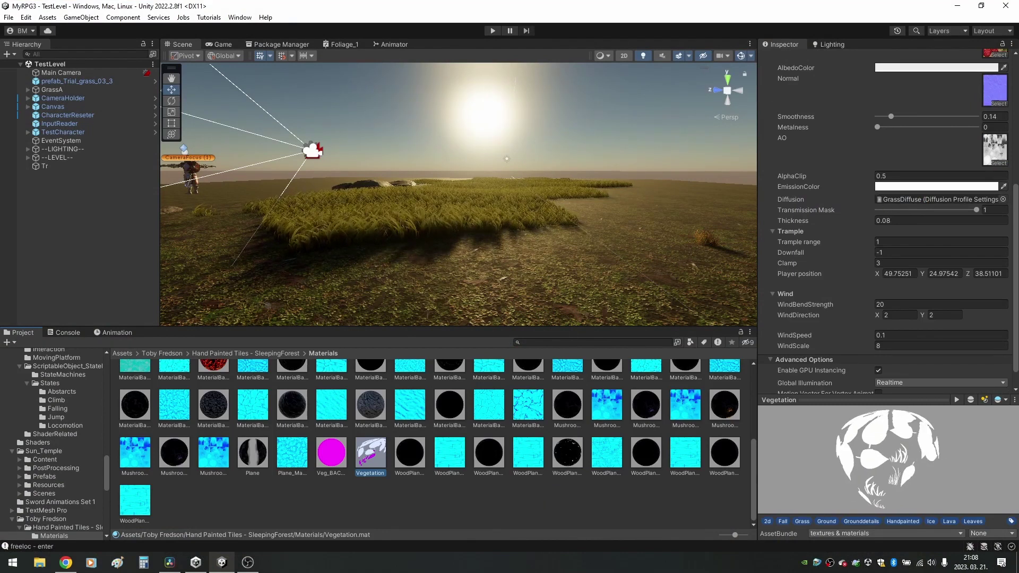
{"action": "scroll", "coordinate": [118, 270], "scroll_direction": "down", "scroll_amount": 4}
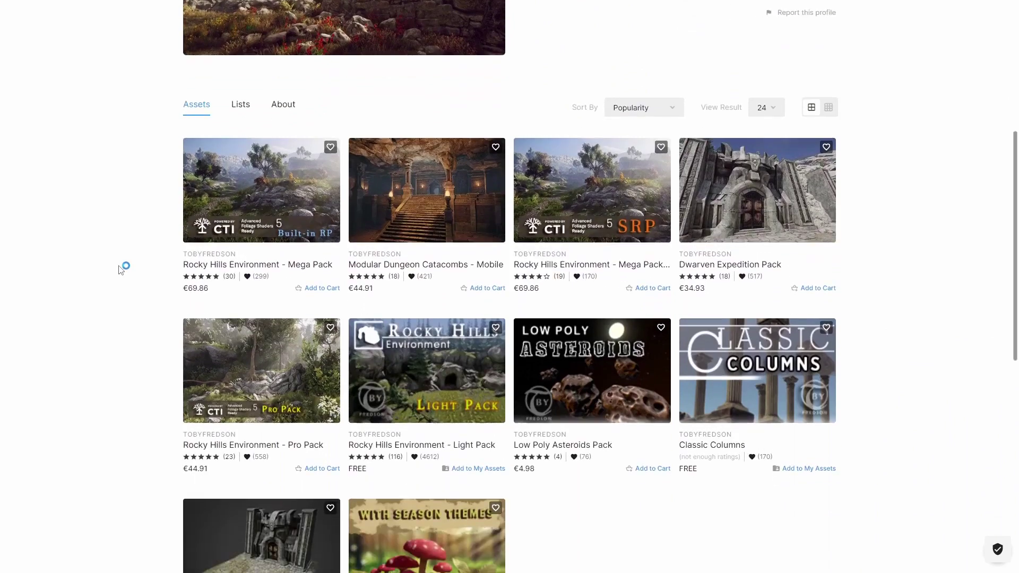
{"action": "scroll", "coordinate": [119, 270], "scroll_direction": "down", "scroll_amount": 3}
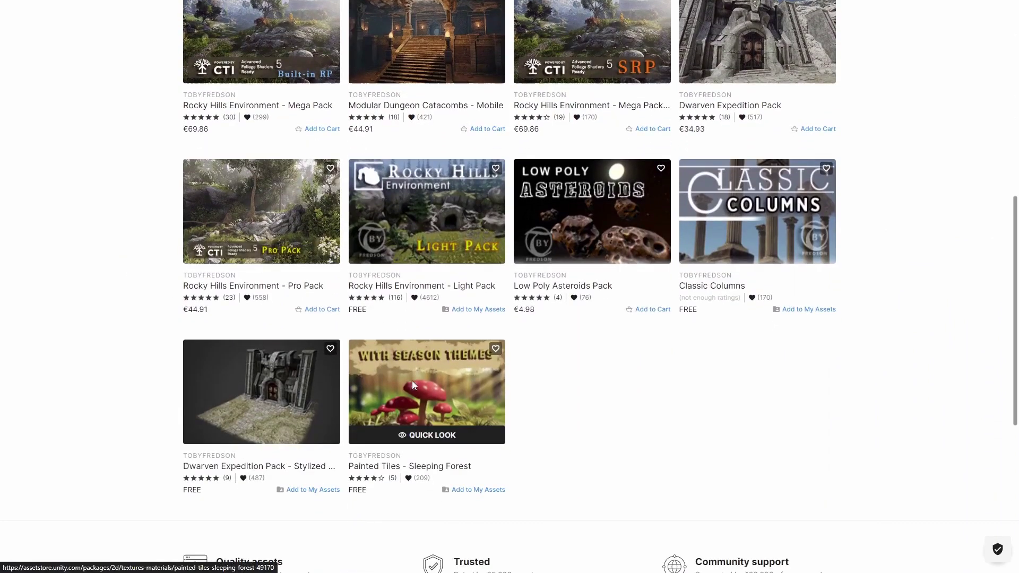
{"action": "left_click", "coordinate": [413, 385]}
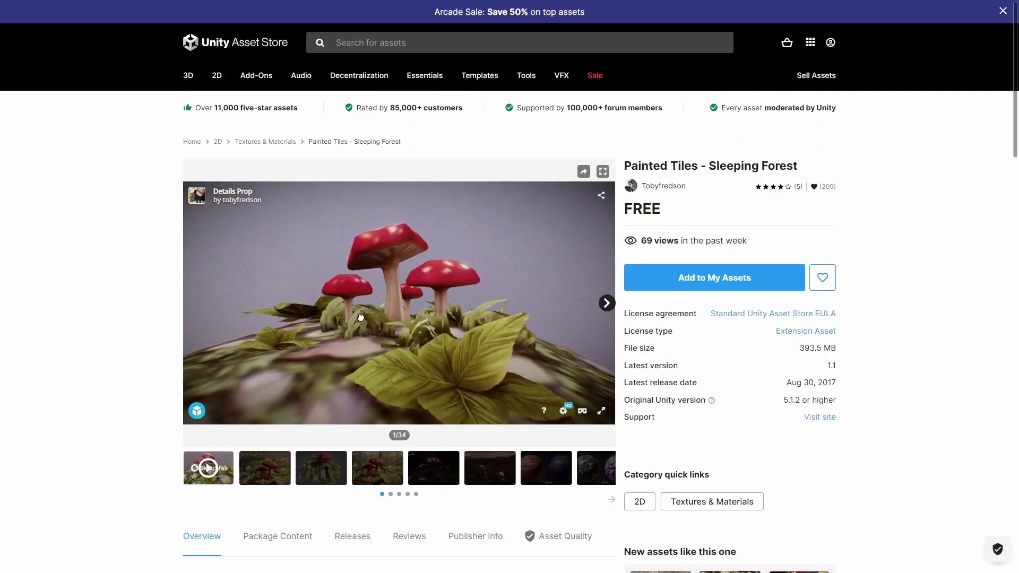
{"action": "left_click_drag", "start_coordinate": [361, 318], "coordinate": [460, 310]}
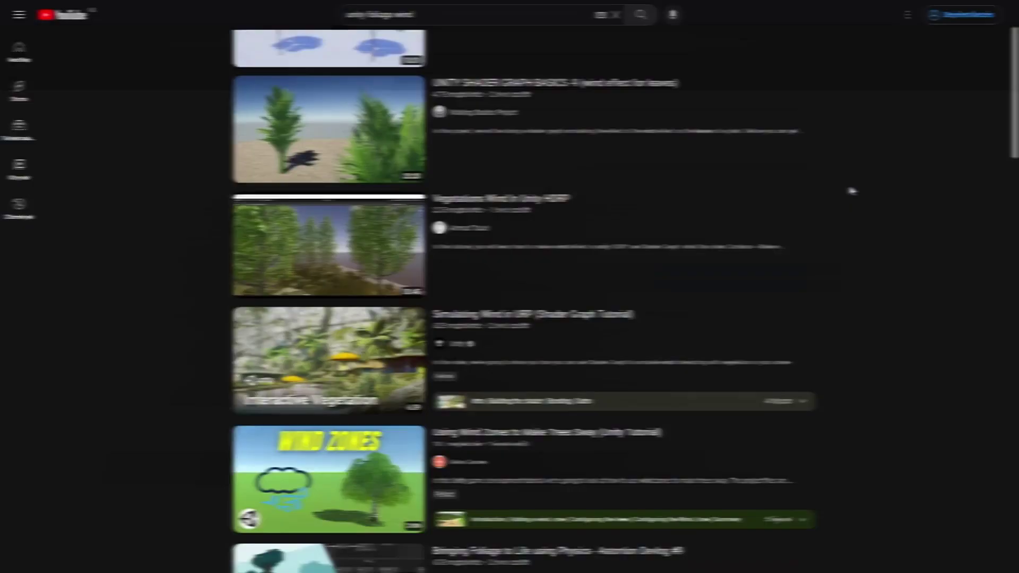
{"action": "scroll", "coordinate": [851, 191], "scroll_direction": "down", "scroll_amount": 1}
{"action": "scroll", "coordinate": [851, 191], "scroll_direction": "down", "scroll_amount": 1}
{"action": "scroll", "coordinate": [851, 191], "scroll_direction": "down", "scroll_amount": 1}
{"action": "scroll", "coordinate": [851, 191], "scroll_direction": "down", "scroll_amount": 2}
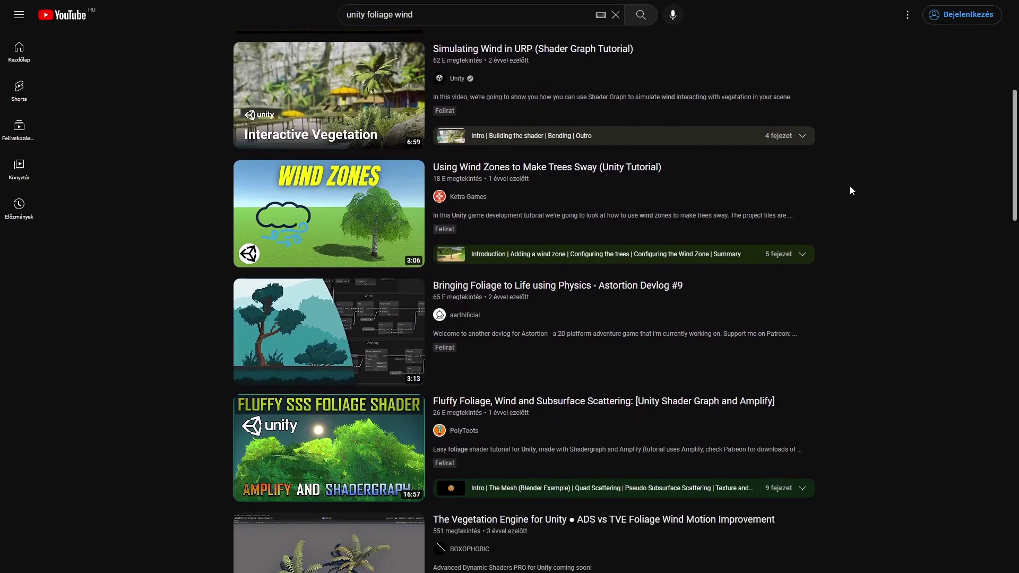
{"action": "scroll", "coordinate": [850, 191], "scroll_direction": "down", "scroll_amount": 1}
{"action": "scroll", "coordinate": [851, 191], "scroll_direction": "down", "scroll_amount": 1}
{"action": "scroll", "coordinate": [850, 191], "scroll_direction": "down", "scroll_amount": 1}
{"action": "scroll", "coordinate": [851, 191], "scroll_direction": "down", "scroll_amount": 1}
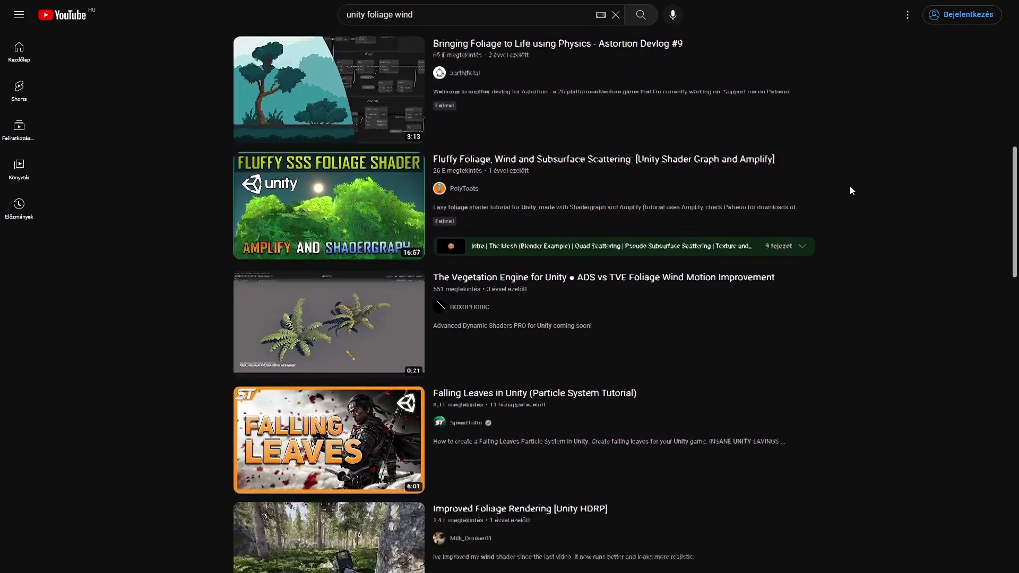
{"action": "scroll", "coordinate": [851, 191], "scroll_direction": "down", "scroll_amount": 1}
{"action": "scroll", "coordinate": [851, 192], "scroll_direction": "down", "scroll_amount": 1}
{"action": "scroll", "coordinate": [850, 191], "scroll_direction": "down", "scroll_amount": 1}
{"action": "scroll", "coordinate": [850, 191], "scroll_direction": "down", "scroll_amount": 2}
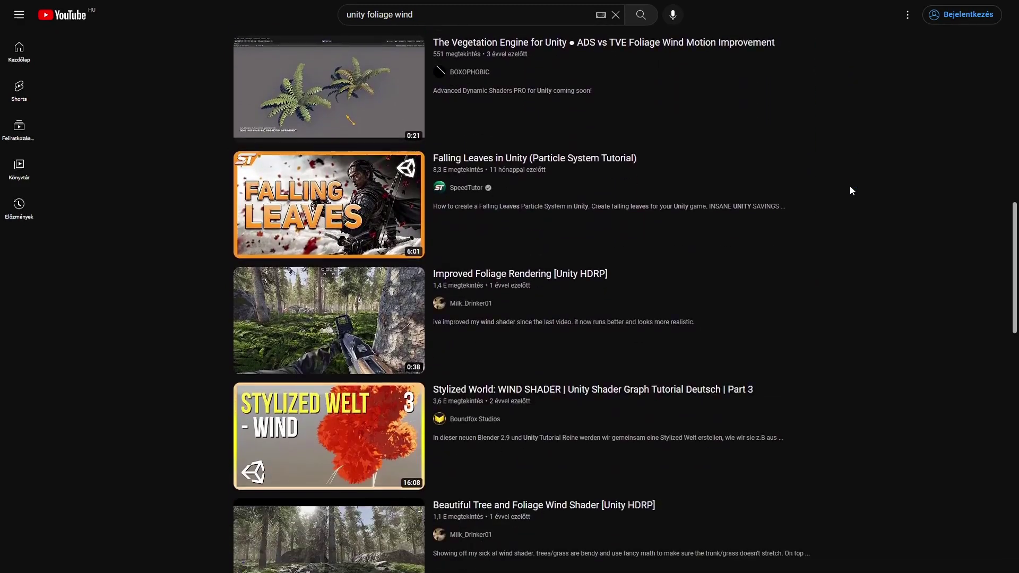
{"action": "scroll", "coordinate": [851, 192], "scroll_direction": "down", "scroll_amount": 1}
{"action": "scroll", "coordinate": [851, 191], "scroll_direction": "down", "scroll_amount": 1}
{"action": "scroll", "coordinate": [851, 191], "scroll_direction": "down", "scroll_amount": 2}
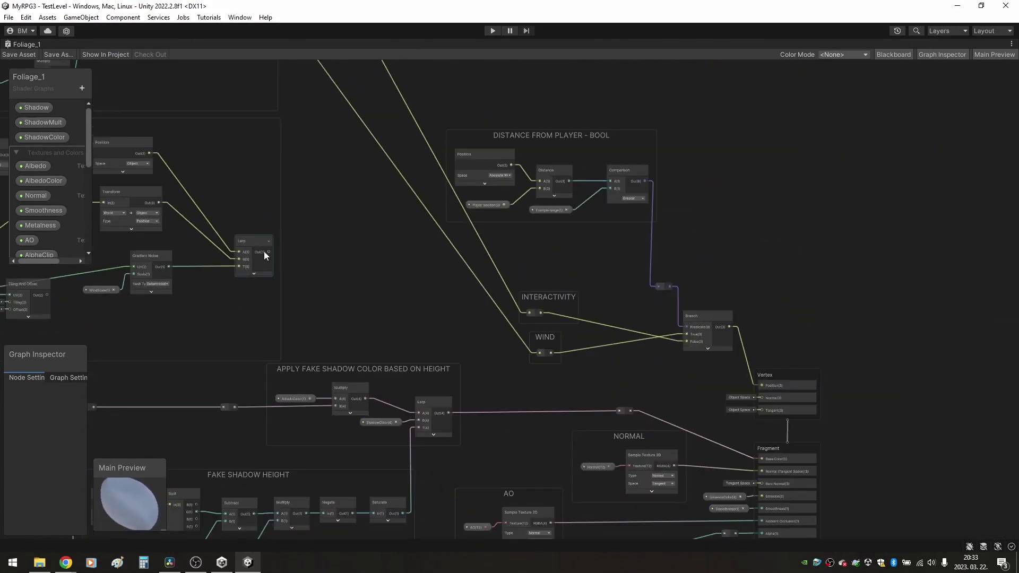
- Connect the Lerp Out(3) port to the WIND reroute input, save the graph and restore the layout
{"action": "left_click_drag", "start_coordinate": [269, 252], "coordinate": [542, 352]}
{"action": "key", "text": "ctrl+s"}
{"action": "key", "text": "shift+space"}
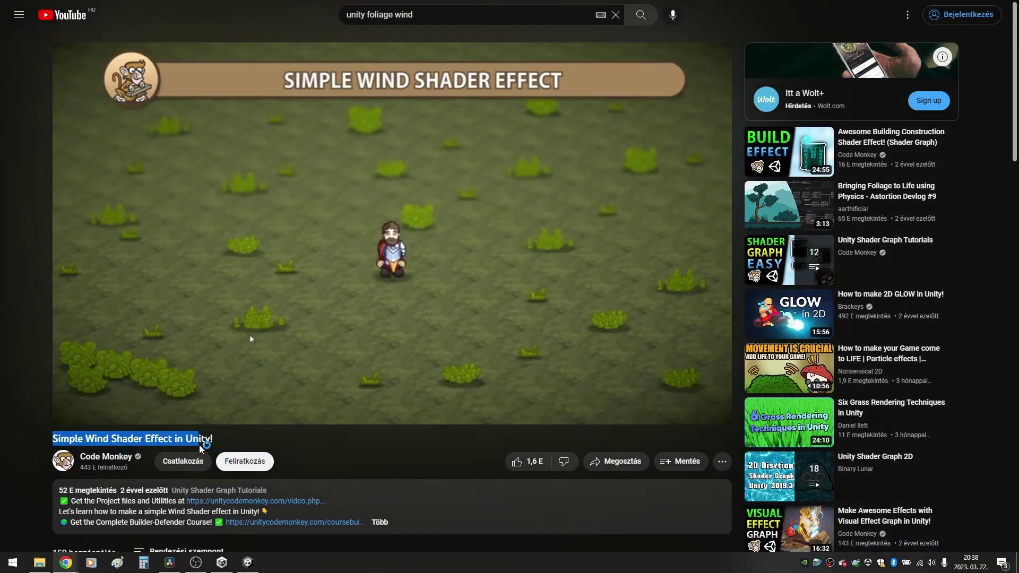
- Highlight the Code Monkey wind video title, then the KAY B 14 interactive grass video title
{"action": "left_click_drag", "start_coordinate": [200, 449], "coordinate": [222, 447]}
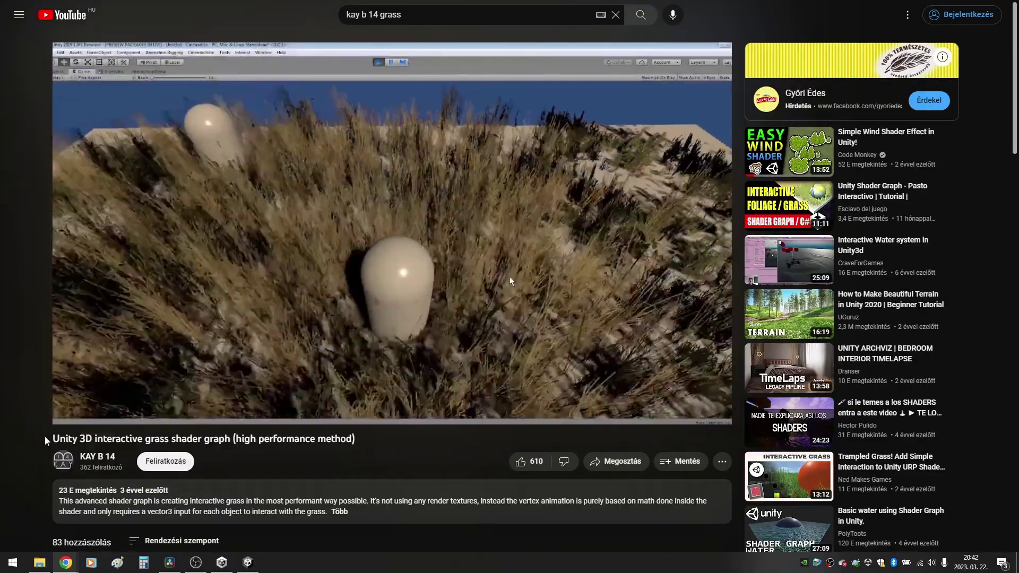
{"action": "left_click_drag", "start_coordinate": [52, 439], "coordinate": [370, 442]}
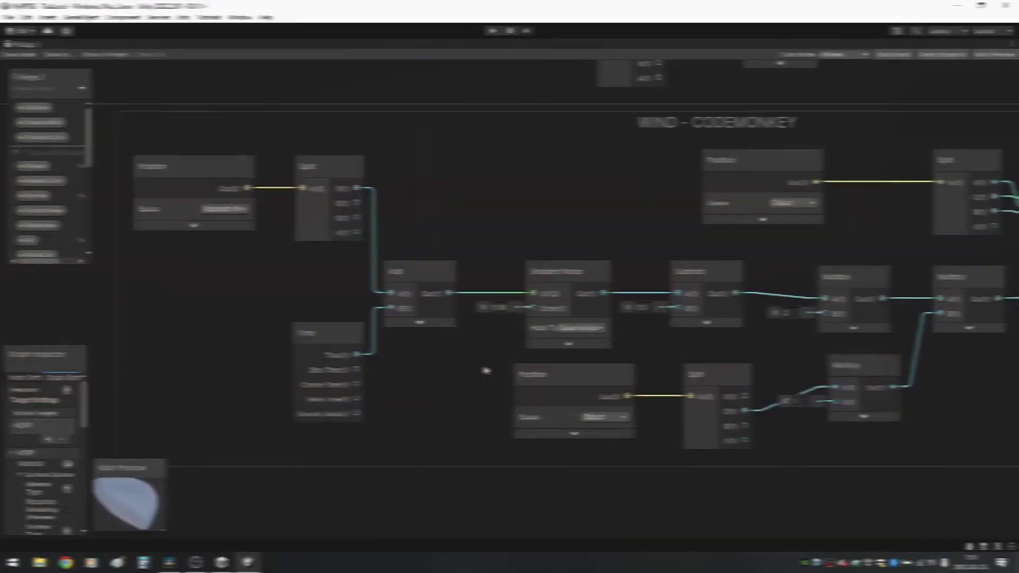
{"action": "middle_click_drag", "start_coordinate": [431, 362], "coordinate": [196, 355]}
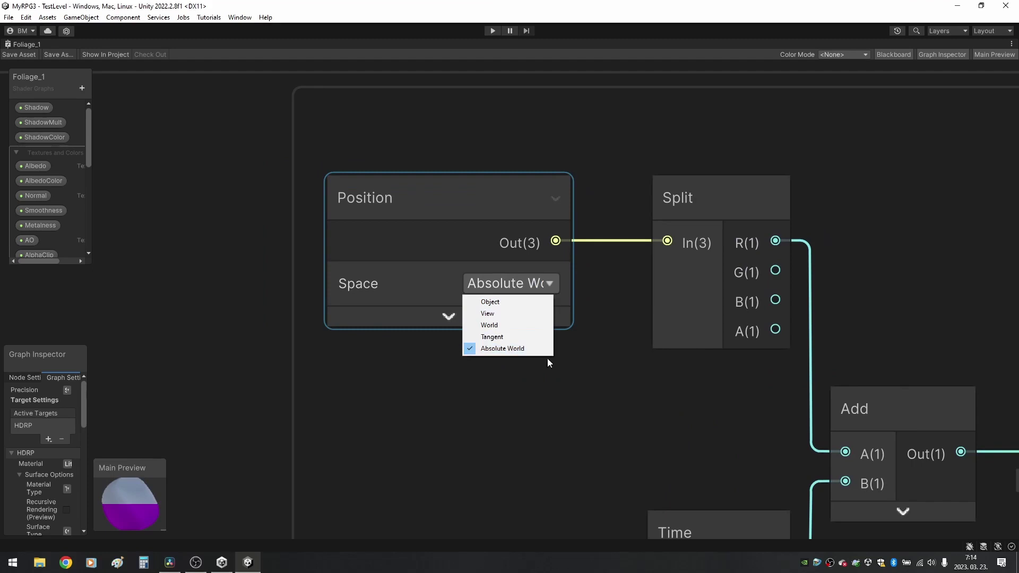
{"action": "left_click", "coordinate": [667, 412]}
{"action": "scroll", "coordinate": [742, 417], "scroll_direction": "down", "scroll_amount": 5}
{"action": "scroll", "coordinate": [396, 187], "scroll_direction": "up", "scroll_amount": 5}
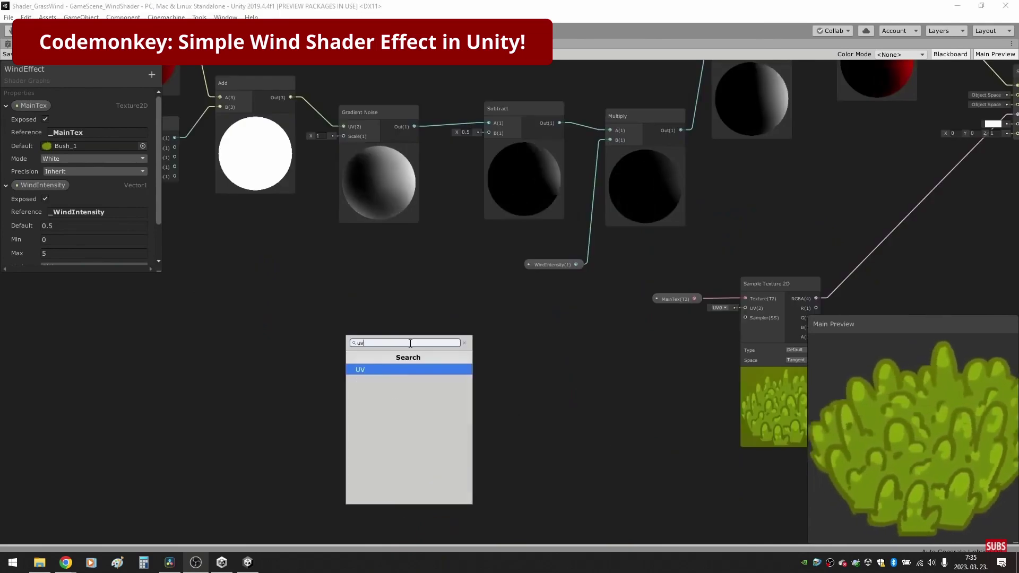
{"action": "key", "text": "Return"}
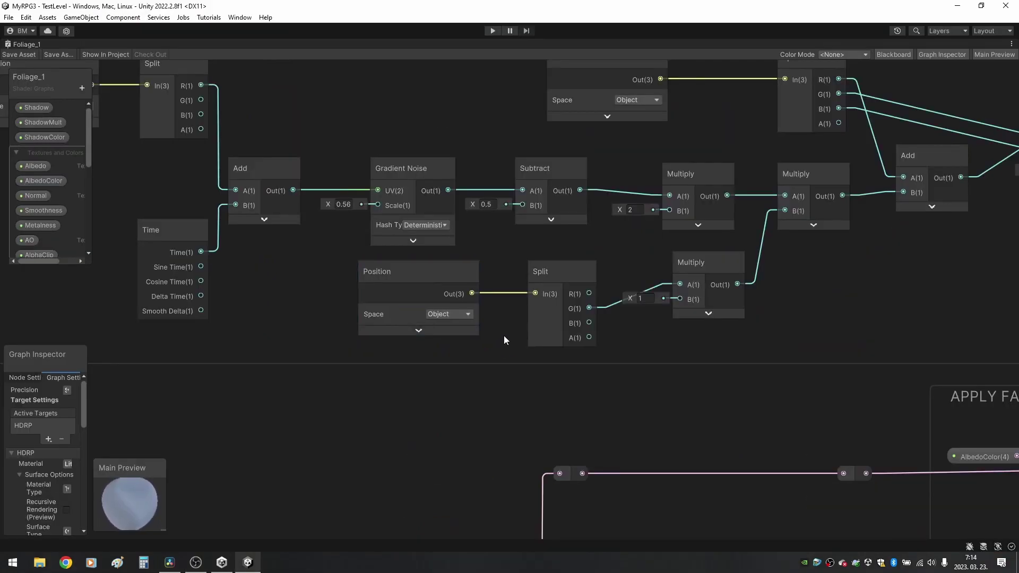
{"action": "scroll", "coordinate": [504, 335], "scroll_direction": "up", "scroll_amount": 4}
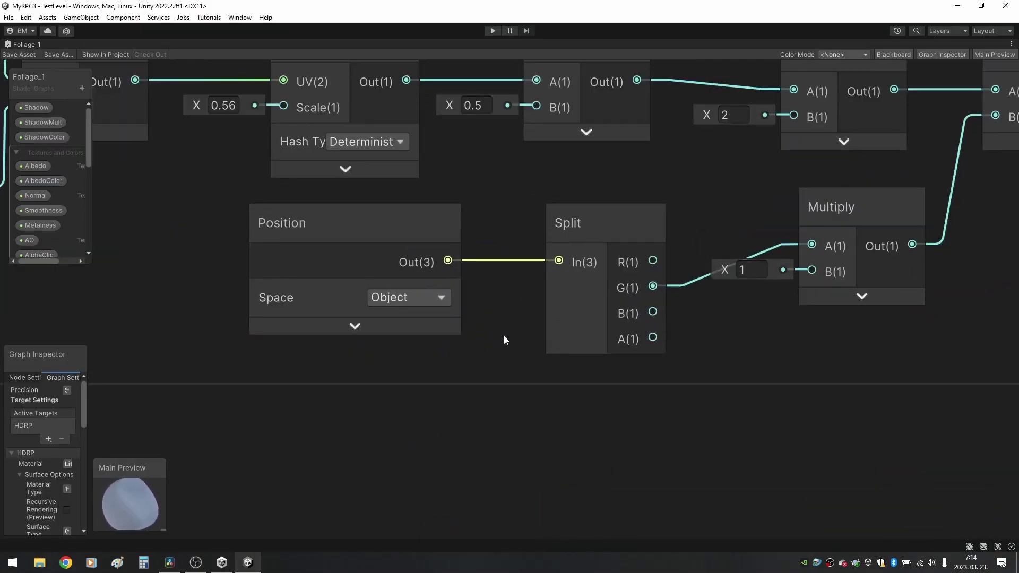
{"action": "middle_click_drag", "start_coordinate": [504, 336], "coordinate": [551, 359]}
{"action": "left_click", "coordinate": [469, 320]}
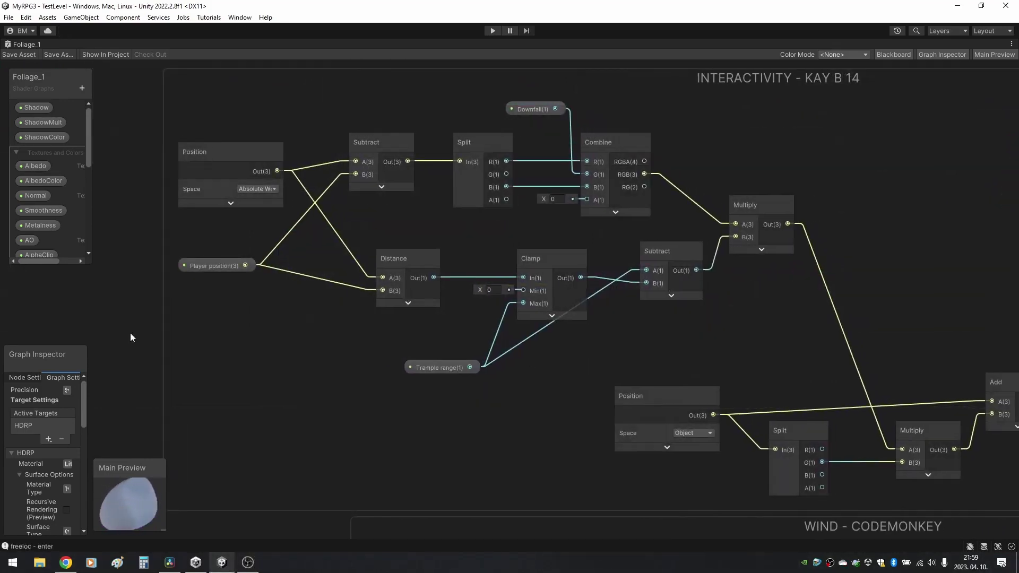
{"action": "middle_click_drag", "start_coordinate": [129, 333], "coordinate": [0, 335]}
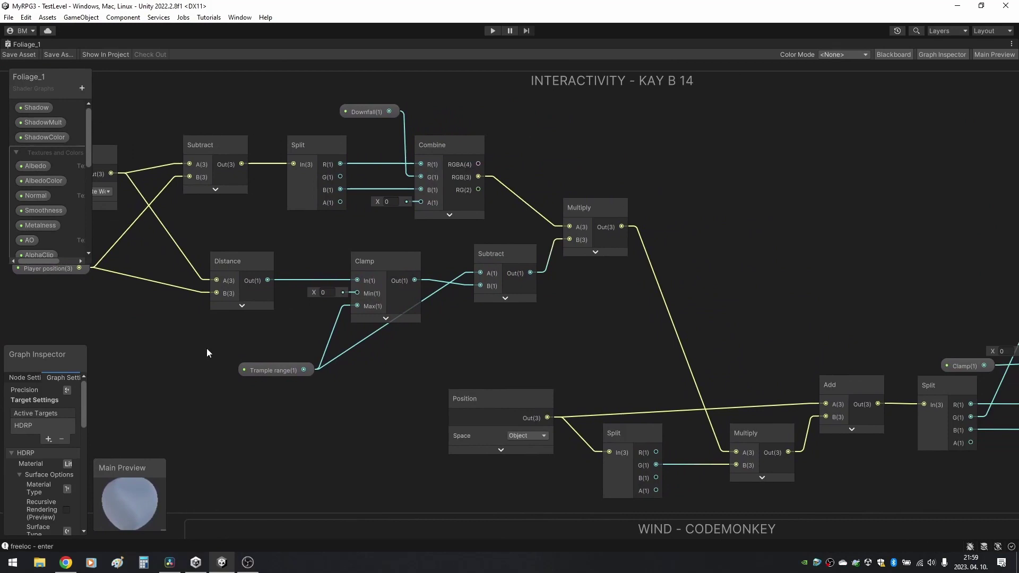
{"action": "middle_click_drag", "start_coordinate": [206, 348], "coordinate": [60, 350]}
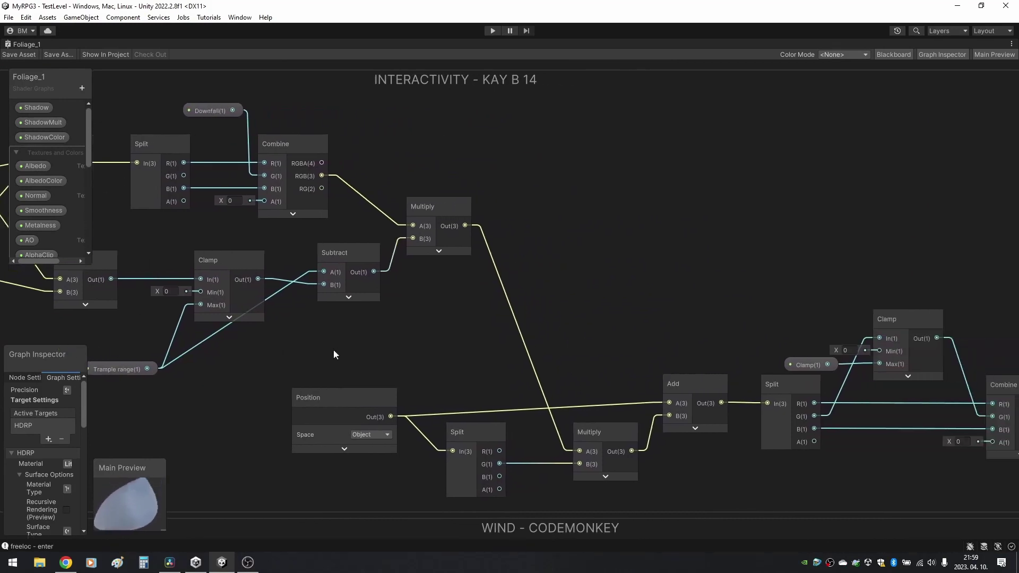
{"action": "middle_click_drag", "start_coordinate": [333, 349], "coordinate": [198, 349]}
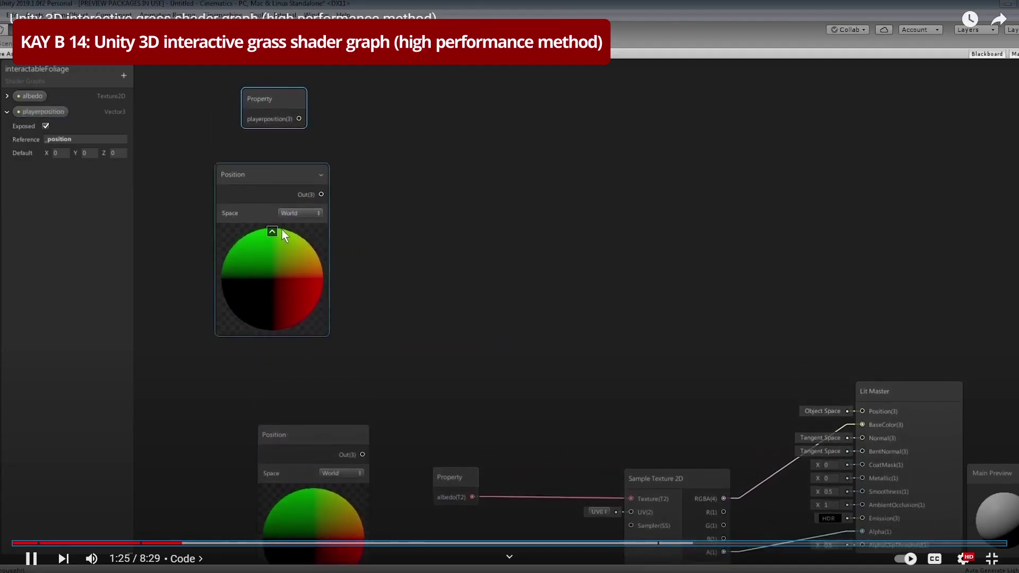
{"action": "left_click", "coordinate": [272, 232]}
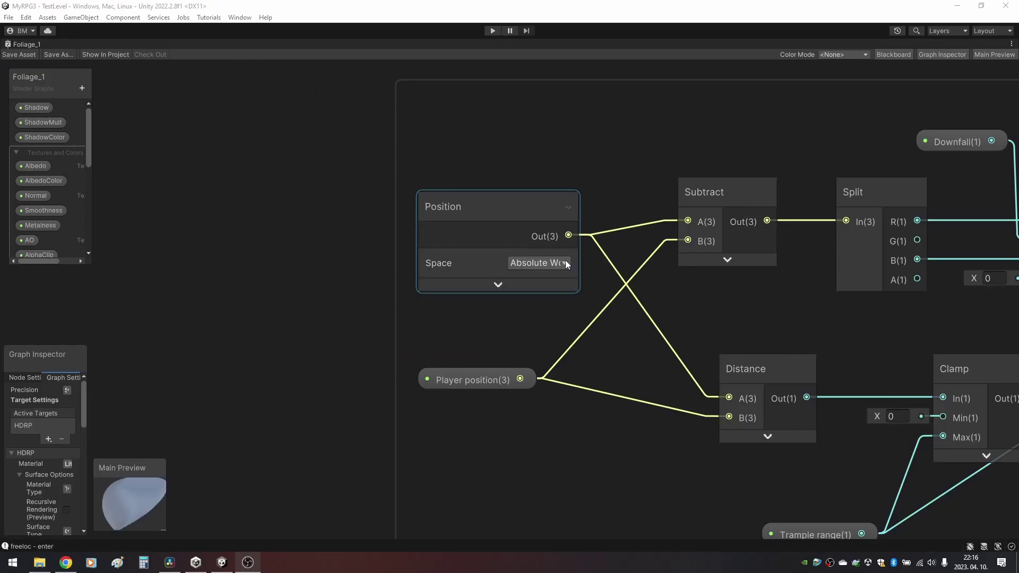
{"action": "left_click", "coordinate": [565, 262]}
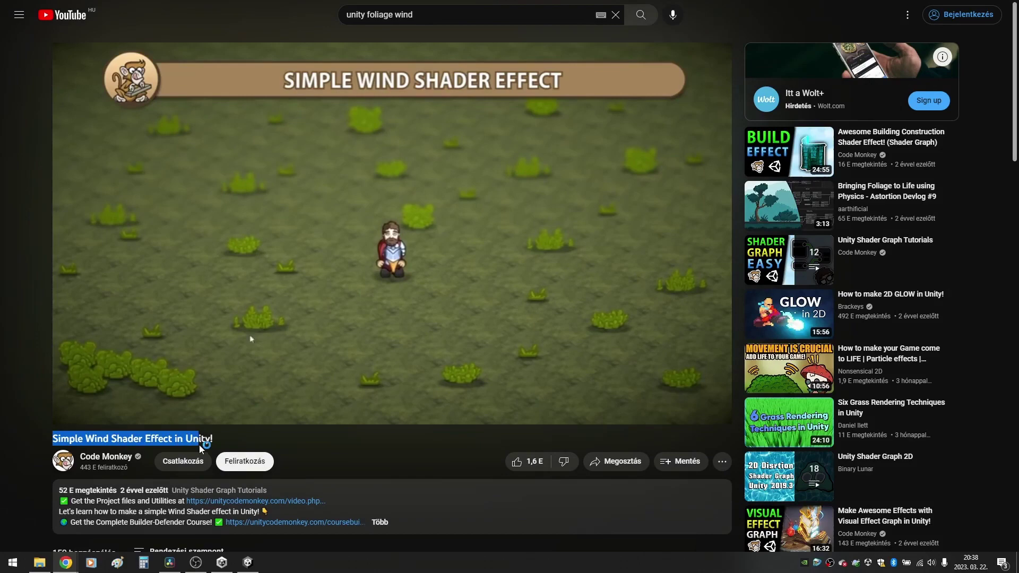
{"action": "left_click_drag", "start_coordinate": [200, 449], "coordinate": [220, 446]}
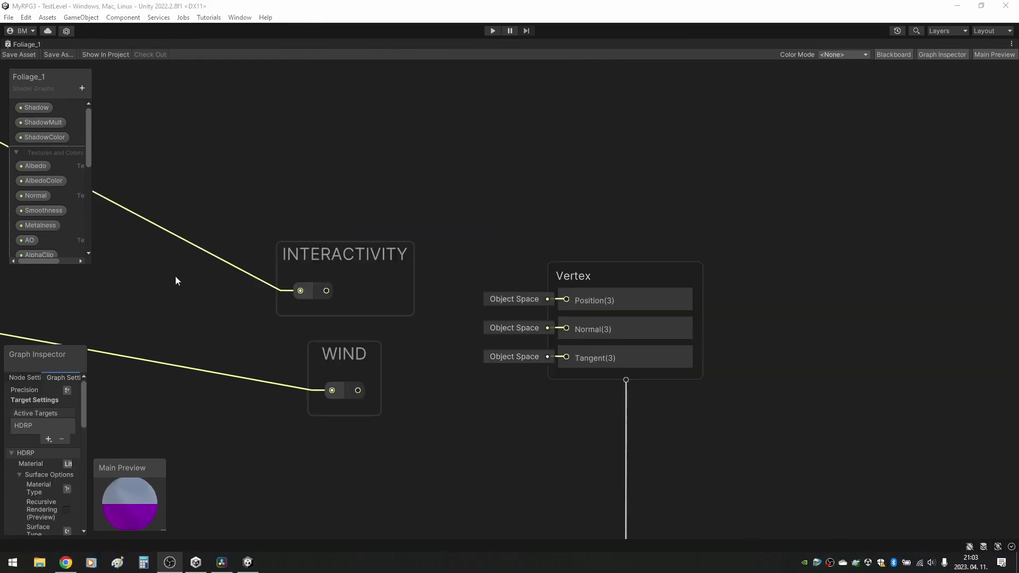
{"action": "middle_click_drag", "start_coordinate": [175, 276], "coordinate": [1016, 460]}
{"action": "mouse_move", "coordinate": [148, 273]}
{"action": "middle_mouse_down"}
{"action": "mouse_move", "coordinate": [612, 294]}
{"action": "mouse_move", "coordinate": [950, 285]}
{"action": "middle_mouse_up"}
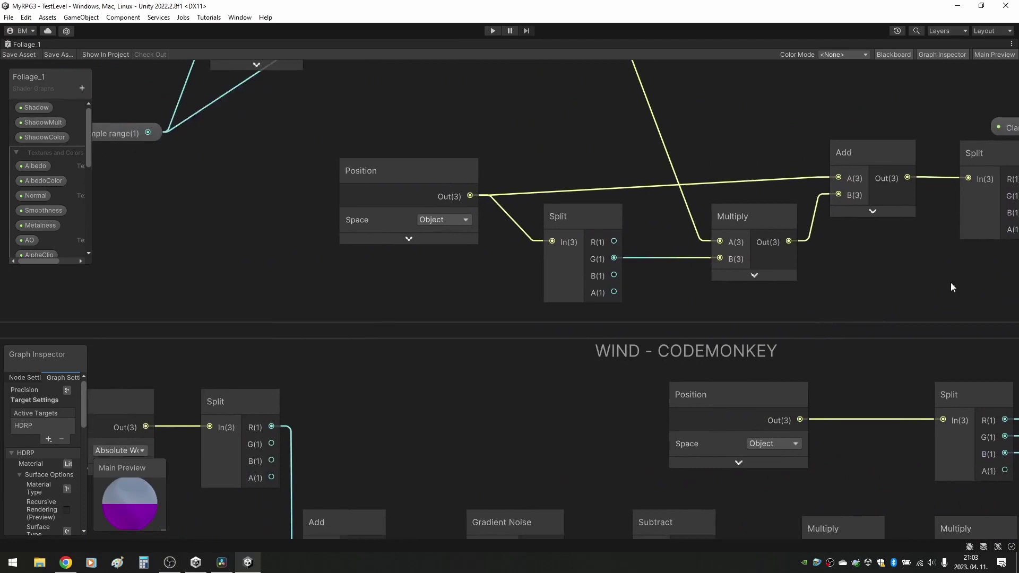
{"action": "mouse_move", "coordinate": [293, 289]}
{"action": "middle_mouse_down"}
{"action": "mouse_move", "coordinate": [458, 357]}
{"action": "mouse_move", "coordinate": [467, 323]}
{"action": "middle_mouse_up"}
{"action": "scroll", "coordinate": [441, 263], "scroll_direction": "up", "scroll_amount": 2}
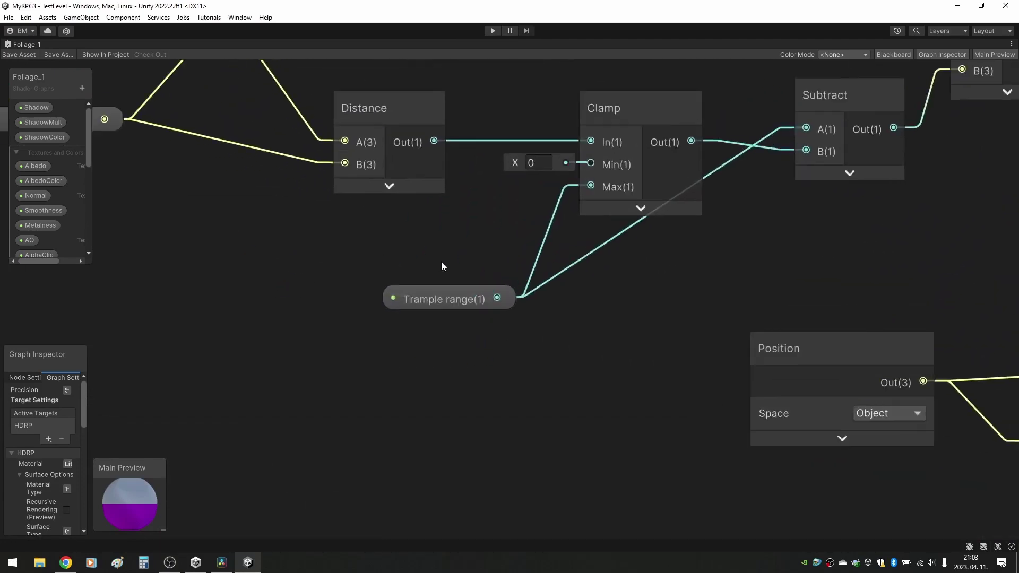
{"action": "scroll", "coordinate": [441, 262], "scroll_direction": "up", "scroll_amount": 3}
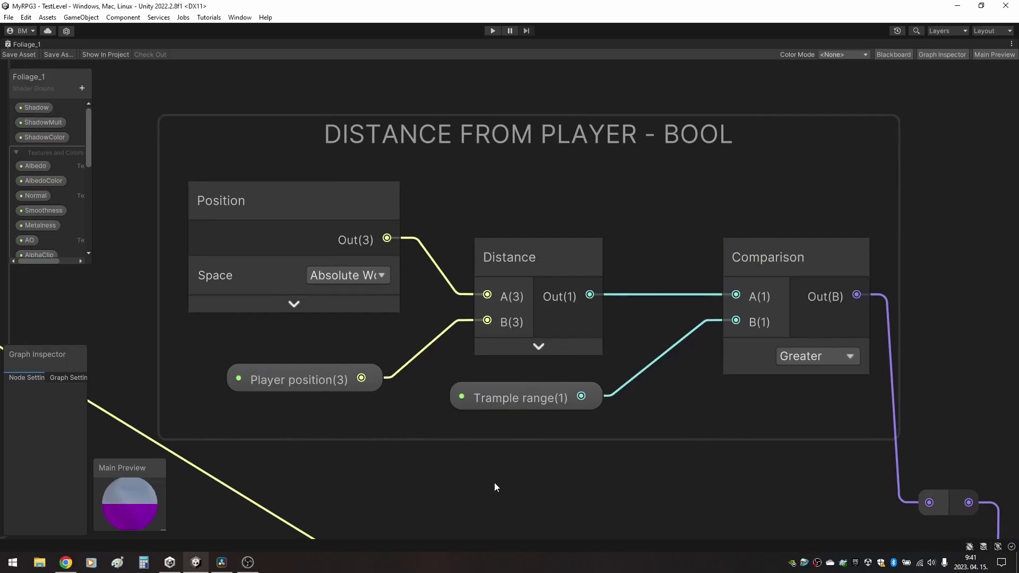
- Keep the Position node in Absolute World space and the distance comparison on Greater
{"action": "left_click", "coordinate": [356, 340]}
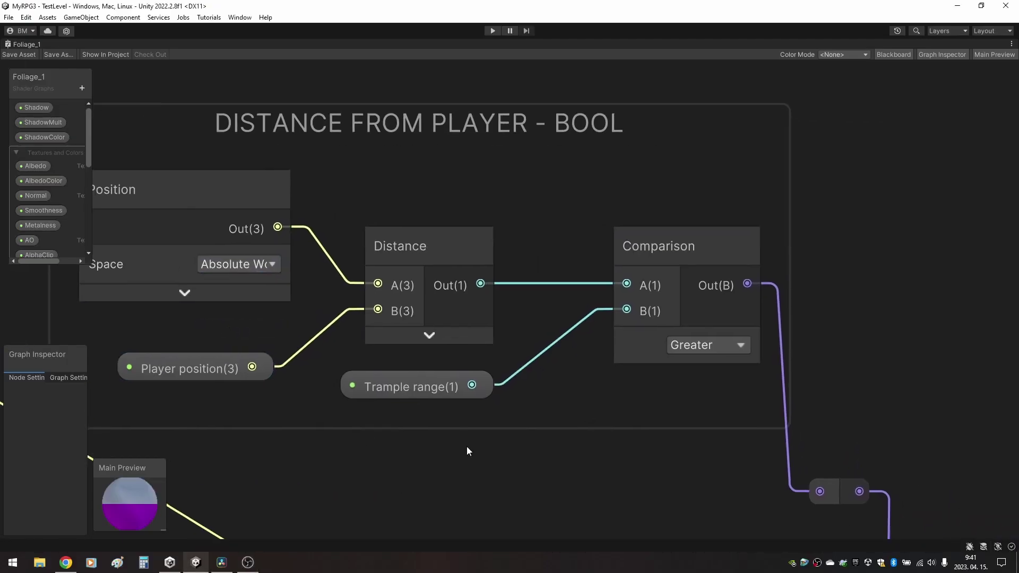
{"action": "left_click", "coordinate": [557, 305]}
{"action": "left_click", "coordinate": [552, 339]}
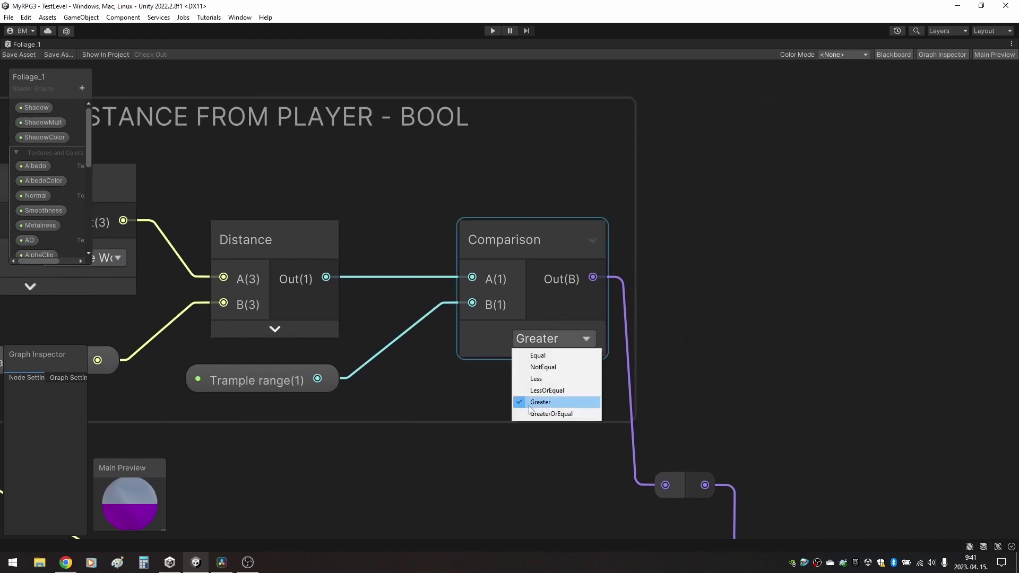
{"action": "left_click", "coordinate": [731, 418]}
- Wire WIND to Branch True, INTERACTIVITY to Branch False, and Branch Out to Vertex Position
{"action": "mouse_move", "coordinate": [731, 418]}
{"action": "middle_mouse_down"}
{"action": "mouse_move", "coordinate": [641, 109]}
{"action": "mouse_move", "coordinate": [564, 107]}
{"action": "middle_mouse_up"}
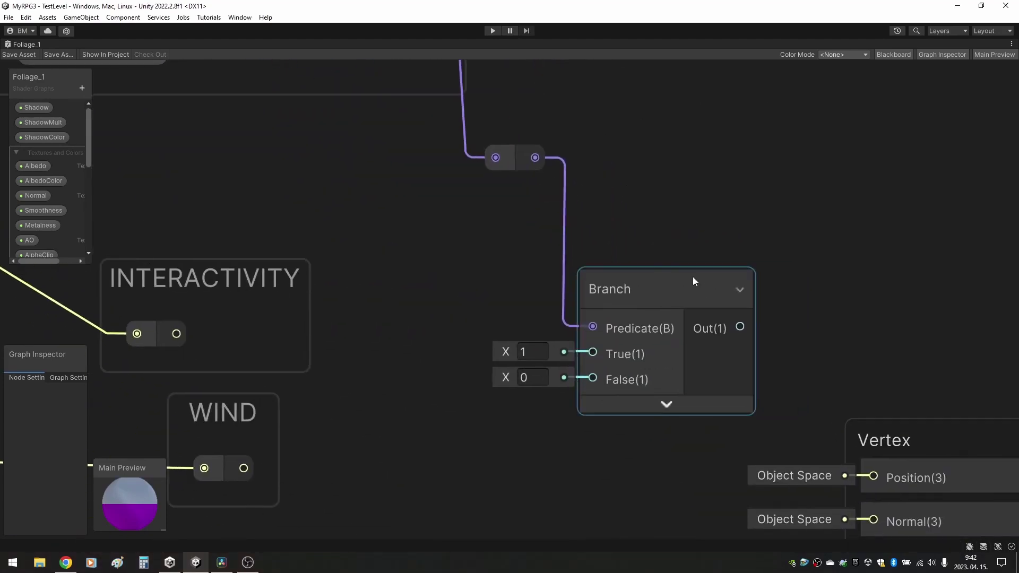
{"action": "mouse_move", "coordinate": [573, 352]}
{"action": "left_mouse_down"}
{"action": "mouse_move", "coordinate": [592, 354]}
{"action": "mouse_move", "coordinate": [593, 379]}
{"action": "left_mouse_up"}
{"action": "middle_click_drag", "start_coordinate": [603, 382], "coordinate": [413, 262]}
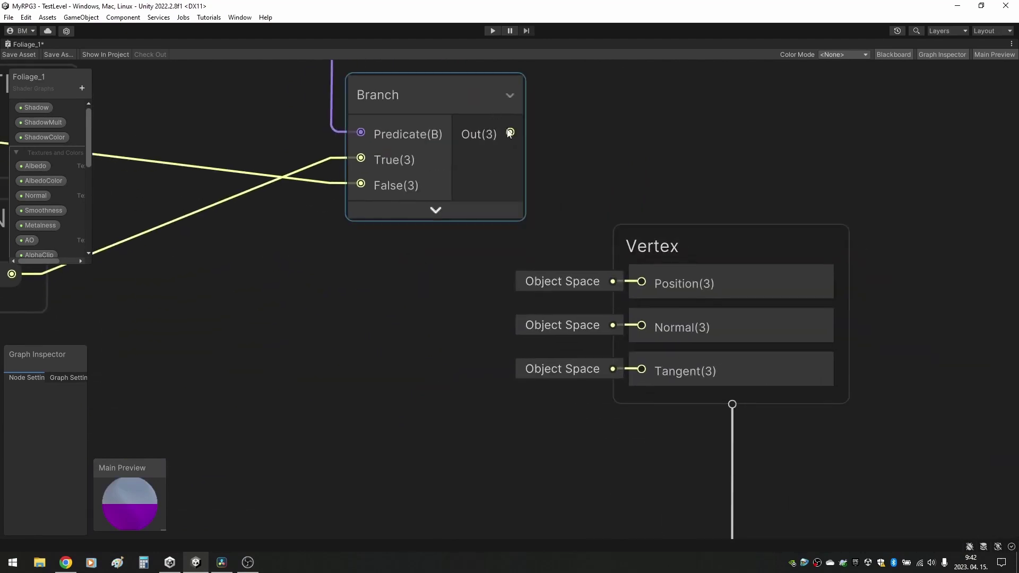
{"action": "left_click_drag", "start_coordinate": [646, 282], "coordinate": [629, 281]}
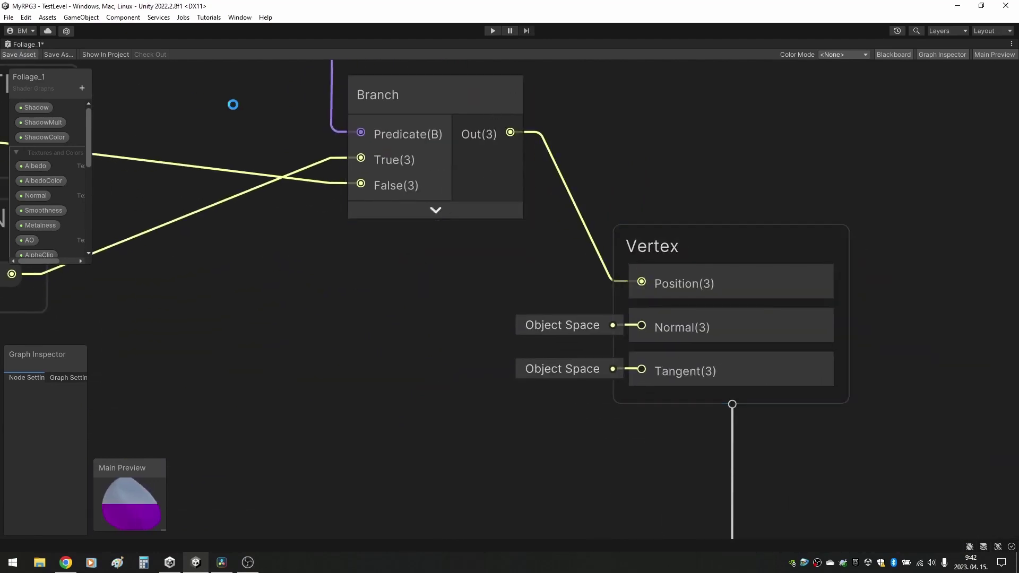